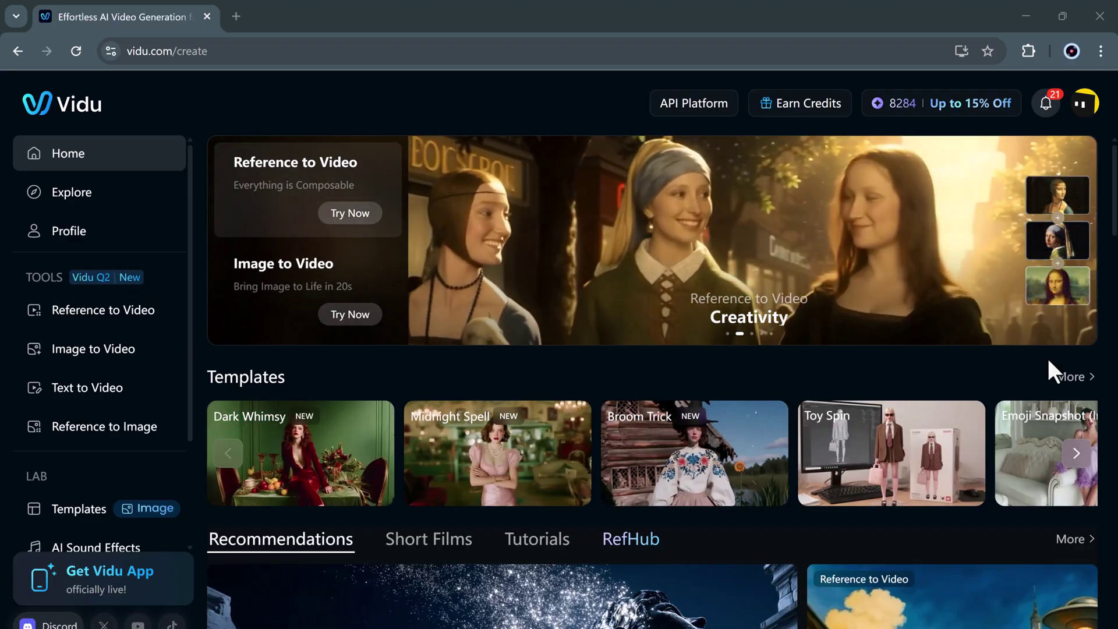
# Browse the Vidu home page and open the Reference to Video creator.
pyautogui.scroll(-3, 652, 378)
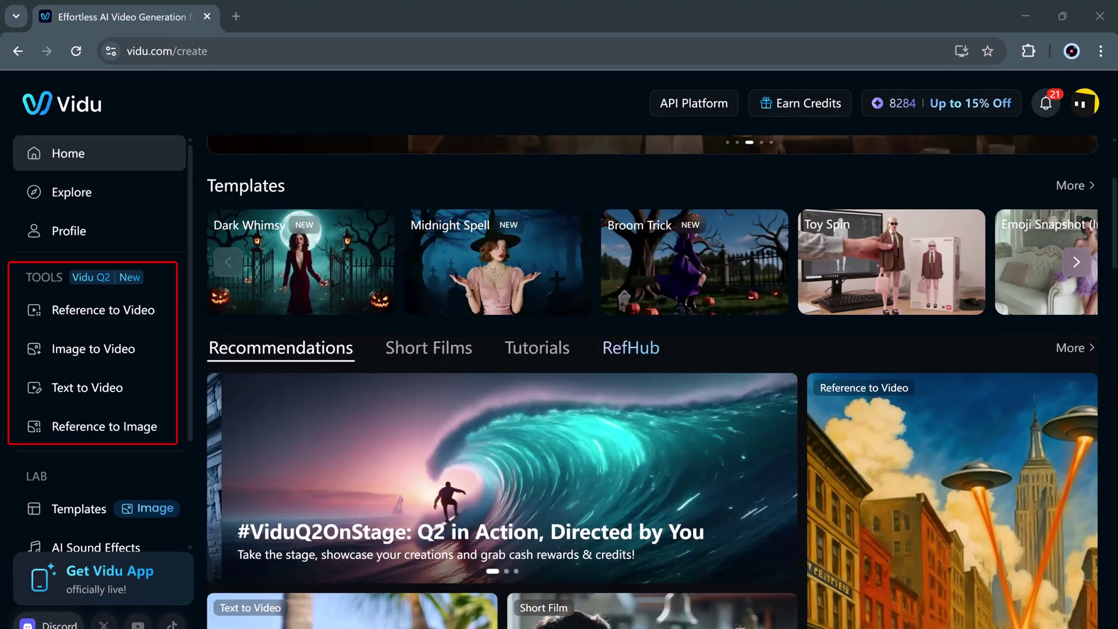
pyautogui.scroll(-3, 652, 379)
pyautogui.scroll(-2, 652, 379)
pyautogui.scroll(-1, 652, 378)
pyautogui.scroll(-2, 652, 378)
pyautogui.scroll(-3, 652, 379)
pyautogui.scroll(-4, 652, 378)
pyautogui.scroll(-3, 652, 378)
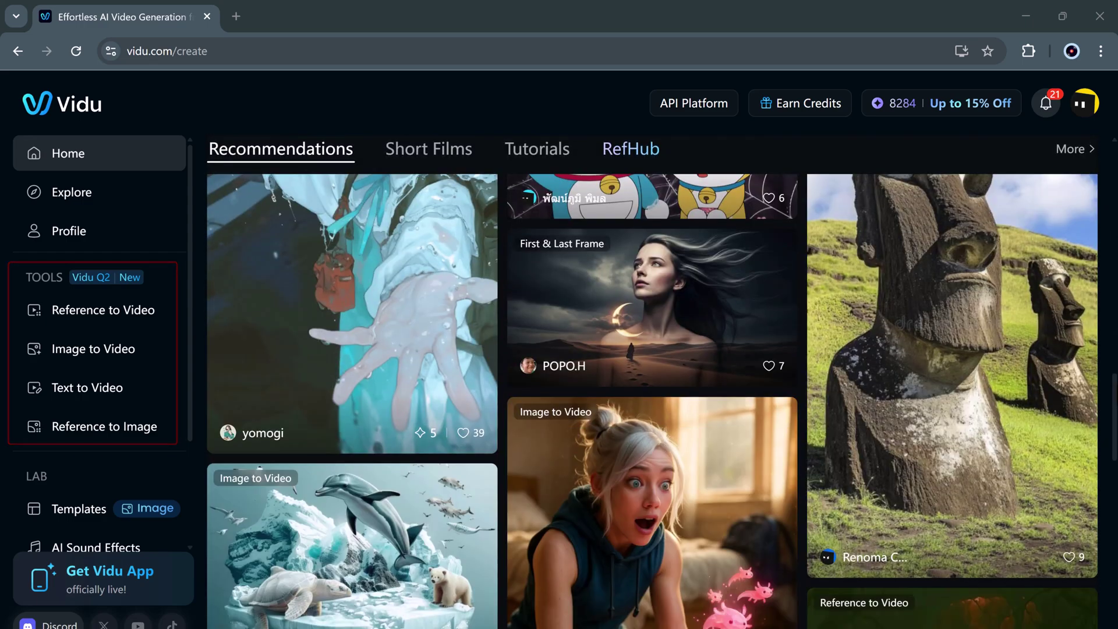
pyautogui.scroll(3, 843, 333)
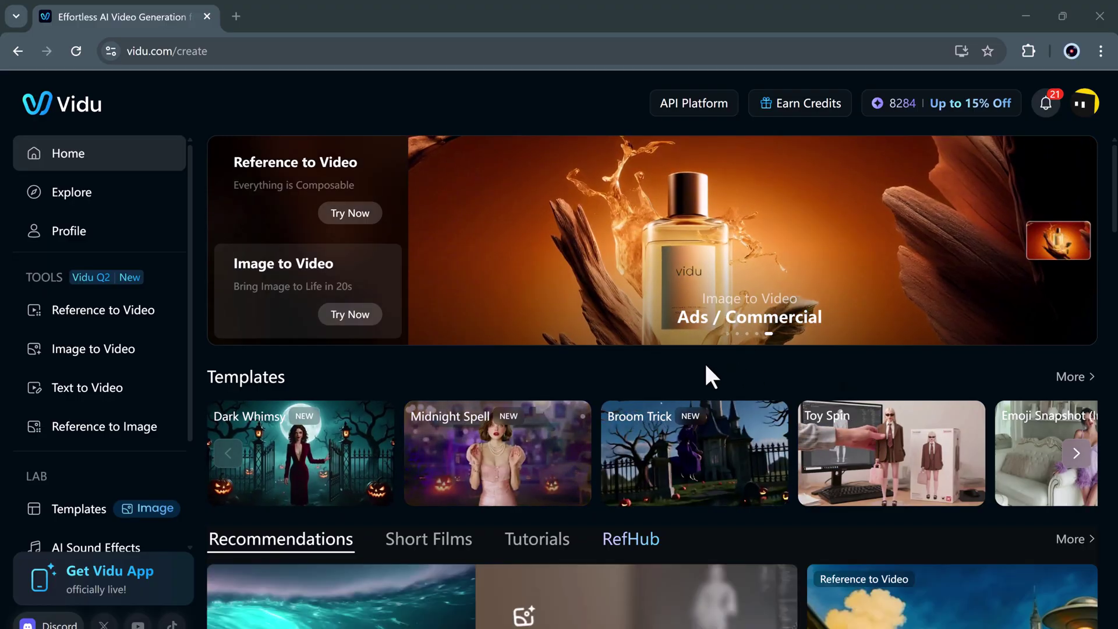
pyautogui.click(327, 216)
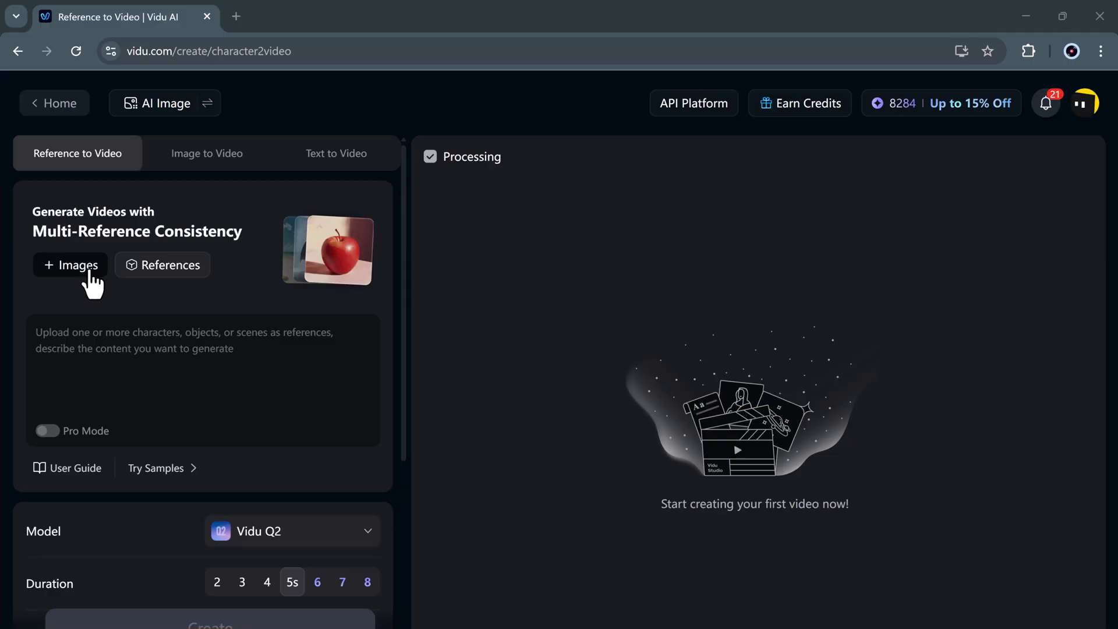
# Upload the d1–d3 cowboy, revolver and barn pictures as reference images.
pyautogui.click(90, 271)
pyautogui.moveTo(562, 120); pyautogui.dragTo(696, 121)
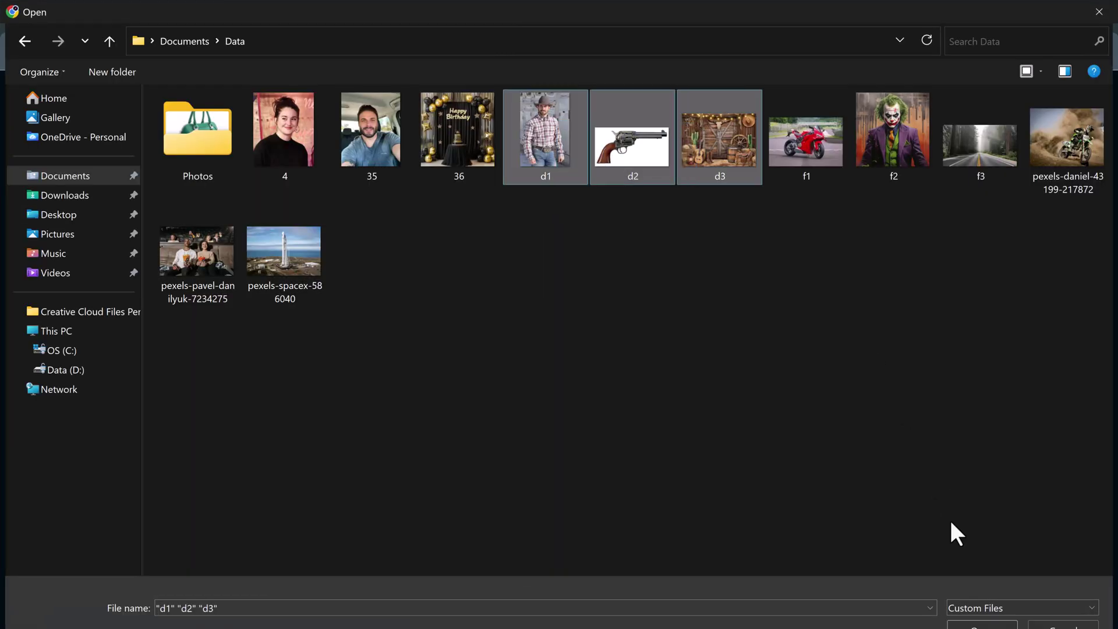
pyautogui.press('Return')
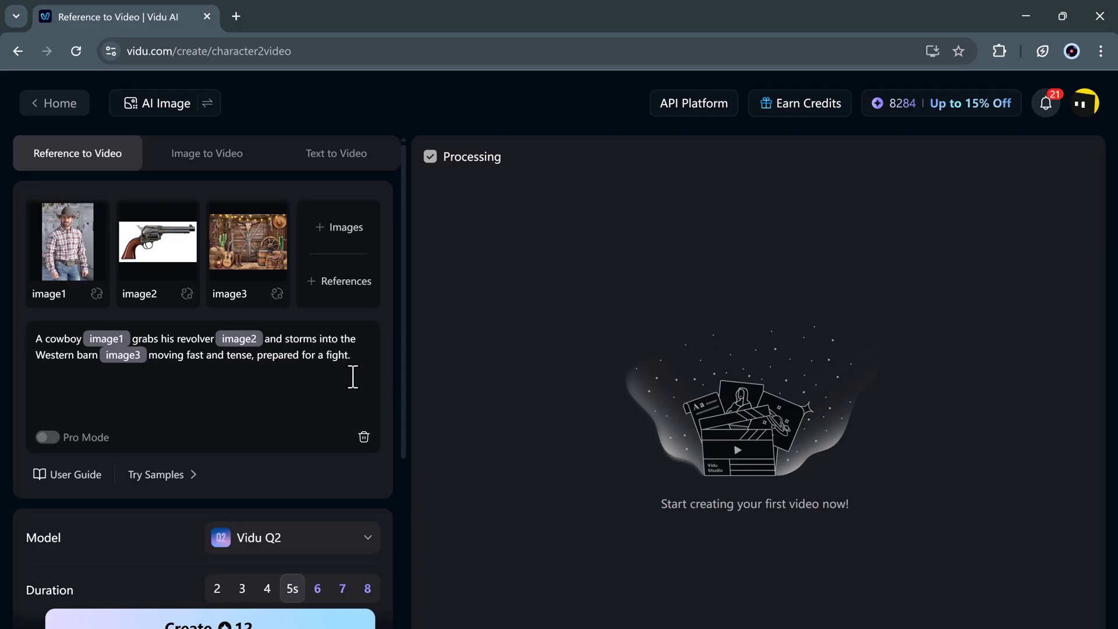
# Try Vidu Q1 as the model, then settle back on Vidu Q2.
pyautogui.scroll(-1, 352, 376)
pyautogui.scroll(-1, 354, 378)
pyautogui.scroll(-2, 353, 377)
pyautogui.scroll(-2, 355, 384)
pyautogui.click(356, 386)
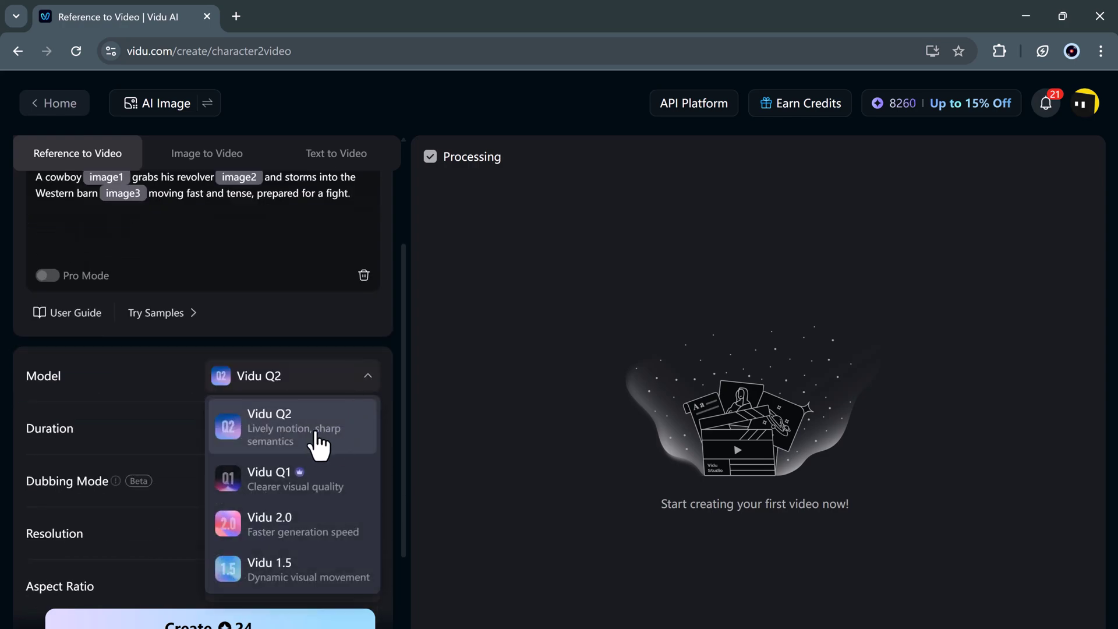
pyautogui.click(345, 442)
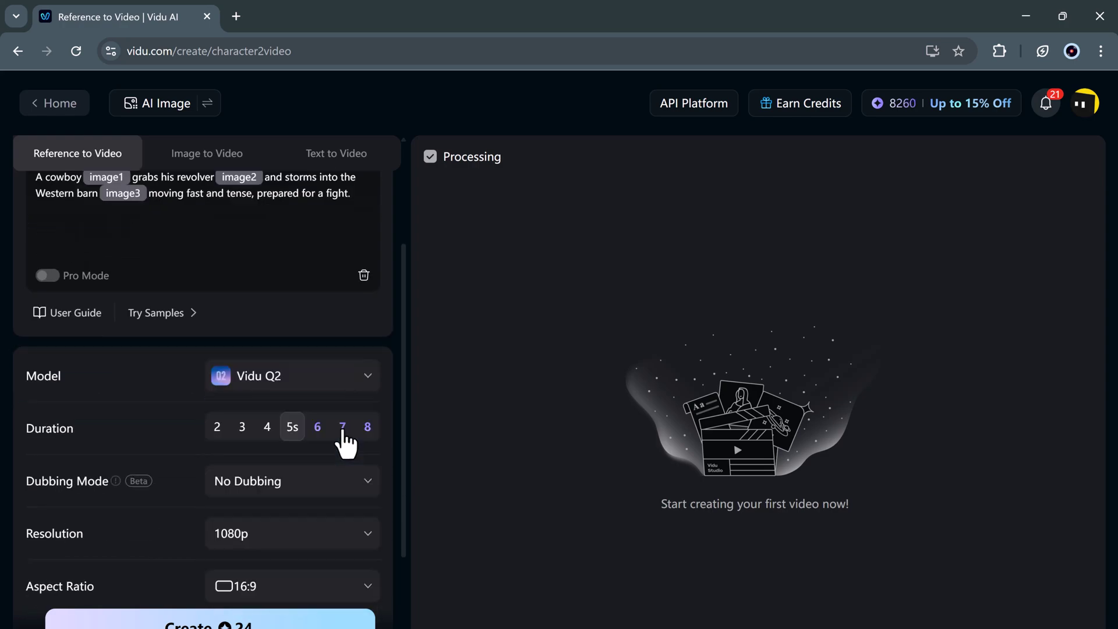
pyautogui.click(341, 384)
pyautogui.click(330, 479)
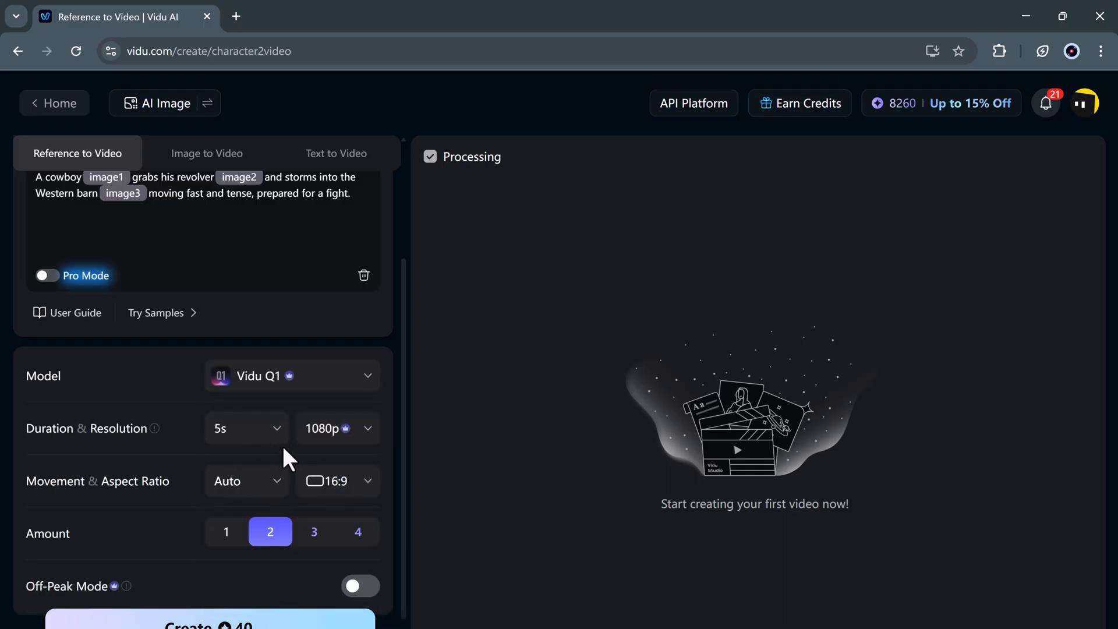
pyautogui.click(340, 384)
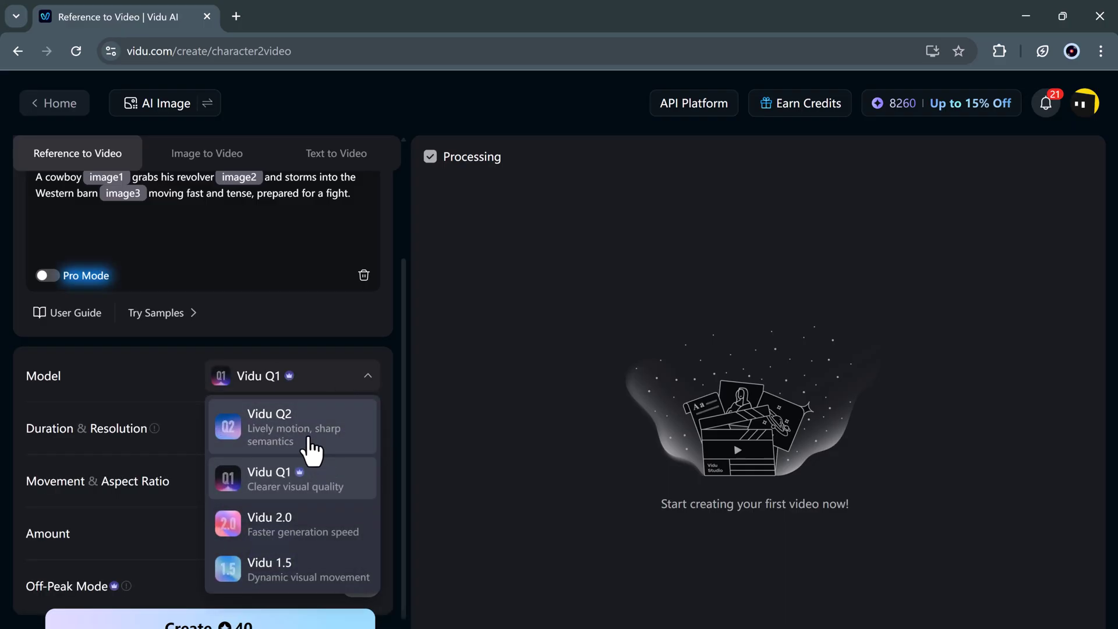
pyautogui.click(313, 451)
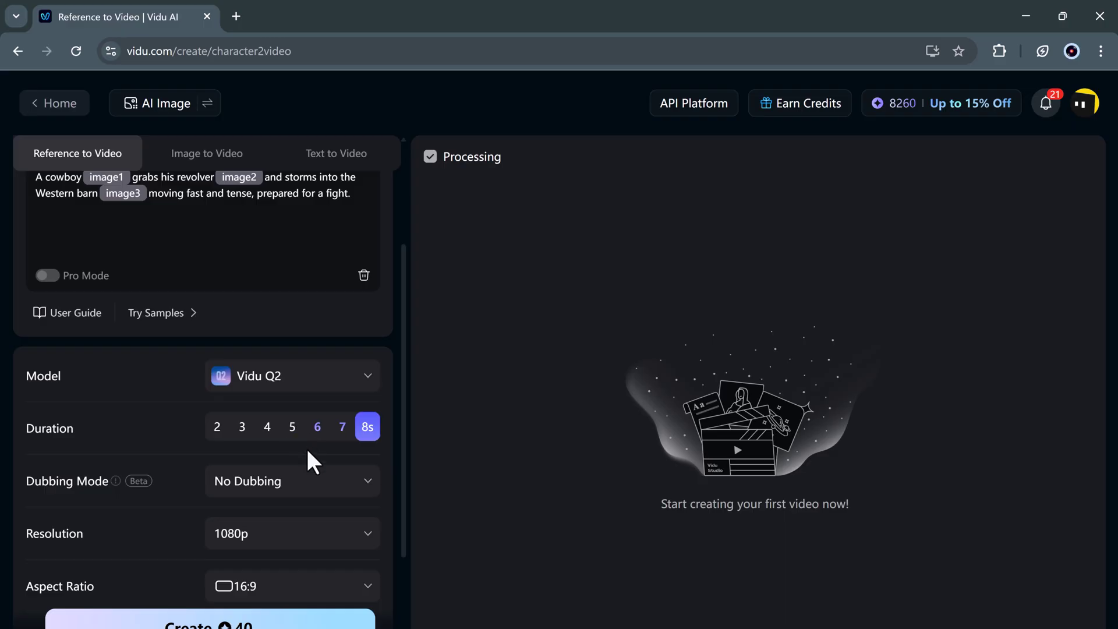
# Keep No Dubbing, 1080p resolution and a 16:9 aspect ratio.
pyautogui.scroll(-2, 307, 452)
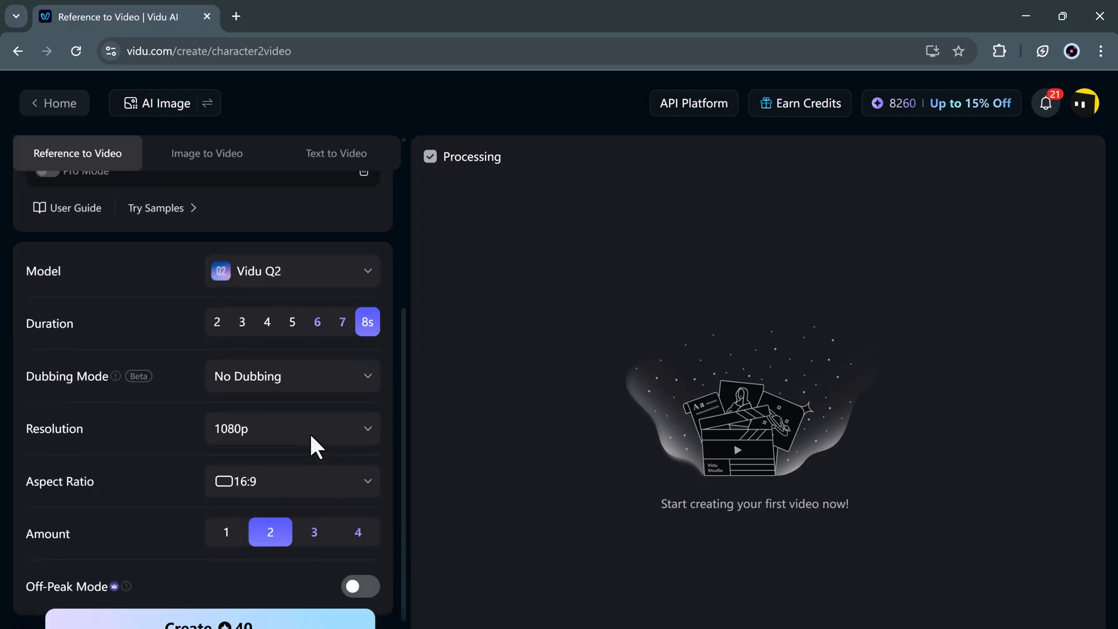
pyautogui.click(319, 393)
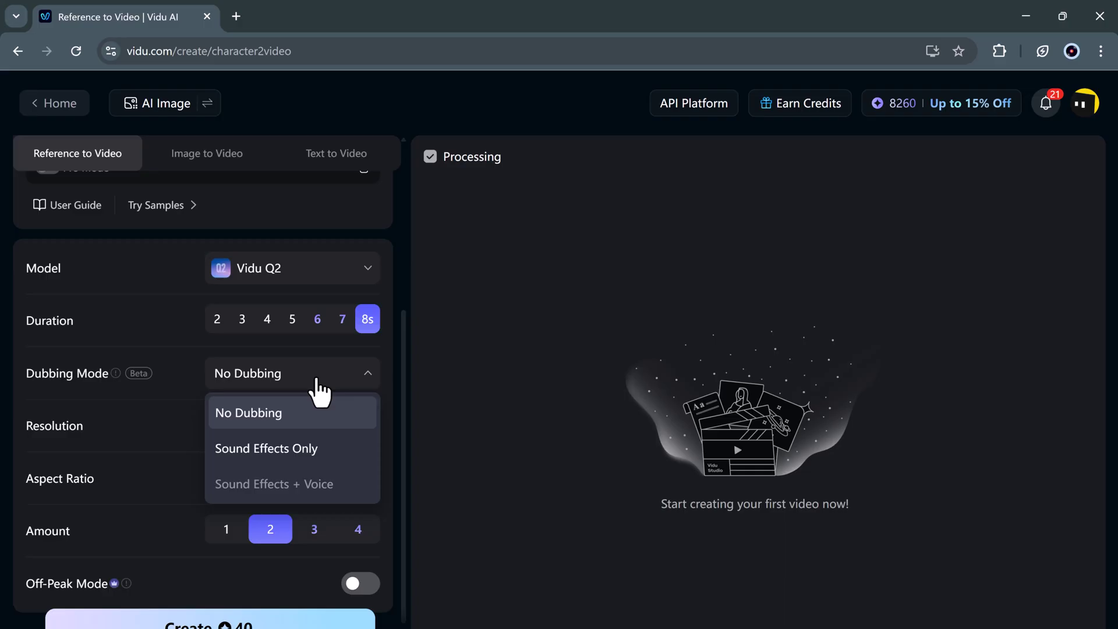
pyautogui.click(315, 374)
pyautogui.click(310, 424)
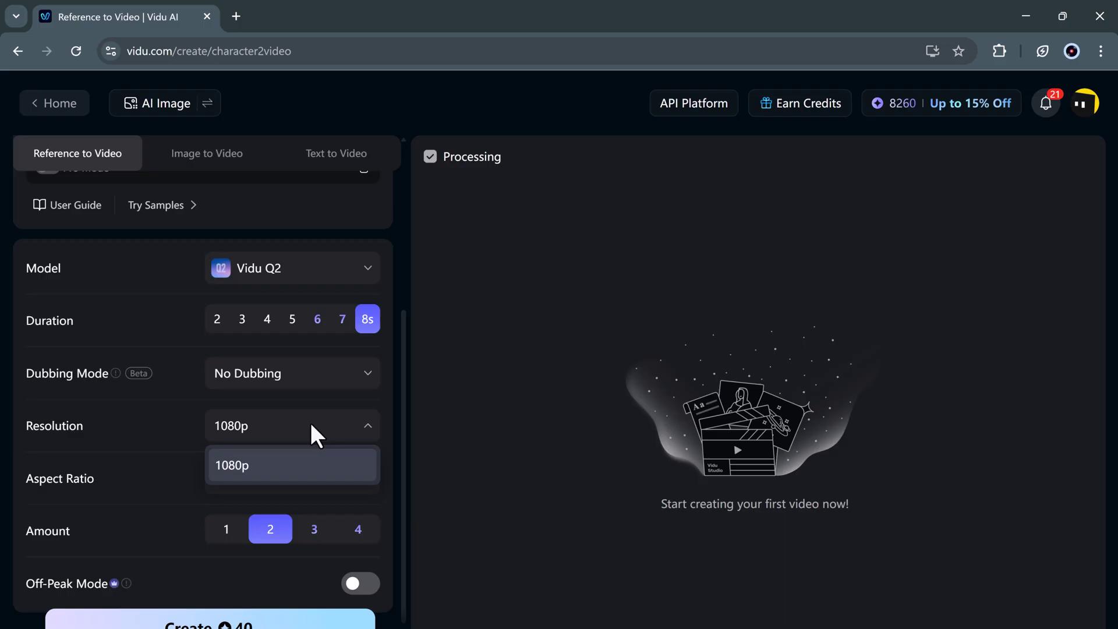
pyautogui.click(310, 429)
pyautogui.click(257, 486)
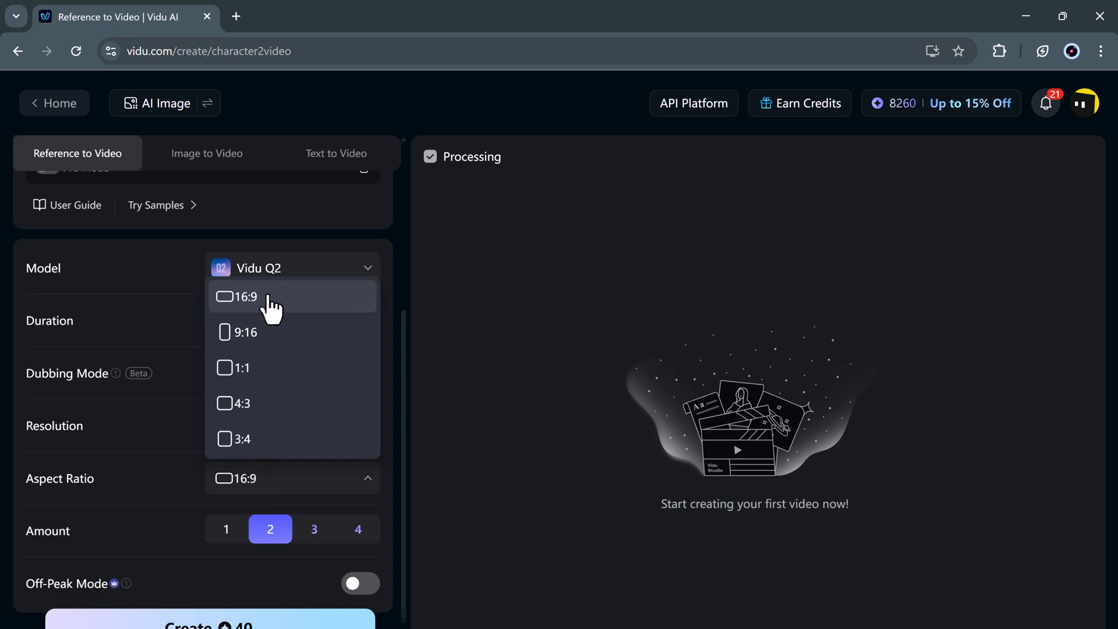
pyautogui.click(269, 300)
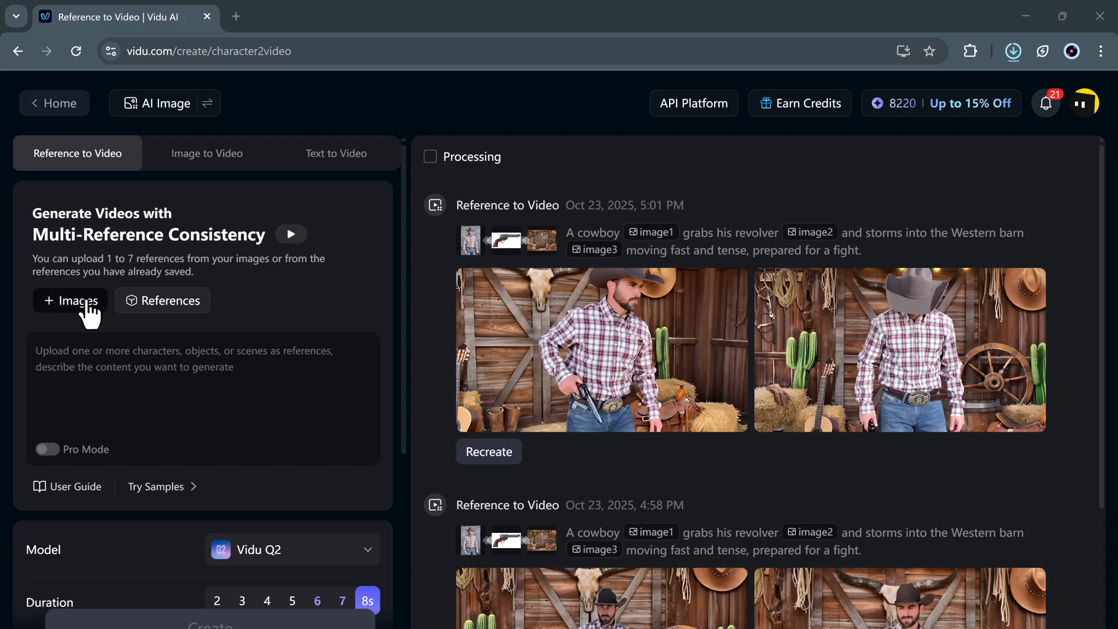
# Upload the joker, red motorbike and forest road pictures as new references and check the models.
pyautogui.click(87, 309)
pyautogui.click(814, 159)
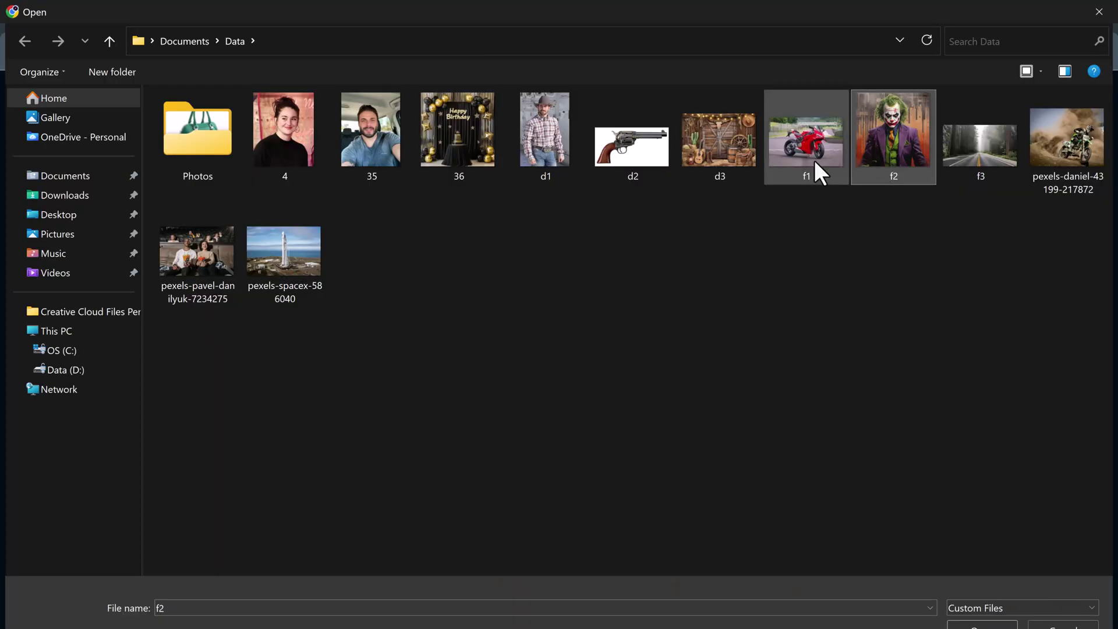
pyautogui.keyDown('shift'); pyautogui.click(978, 145); pyautogui.keyUp('shift')
pyautogui.press('Return')
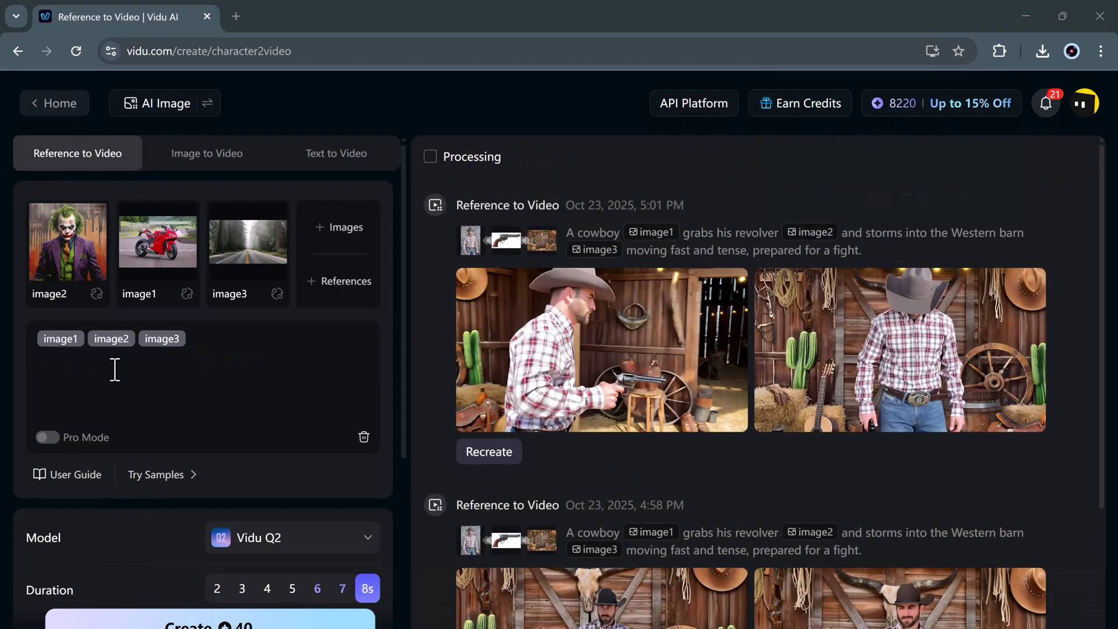
pyautogui.scroll(-2, 252, 303)
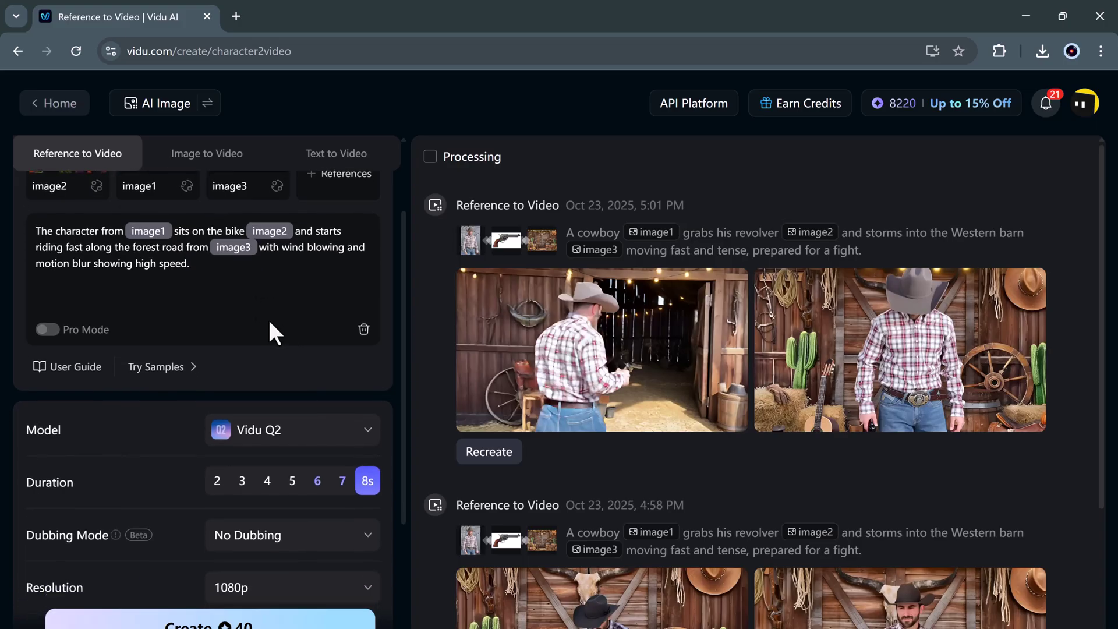
pyautogui.click(344, 431)
# Keep Vidu Q2 and submit the joker motorbike video generation.
pyautogui.click(341, 475)
pyautogui.scroll(-1, 339, 475)
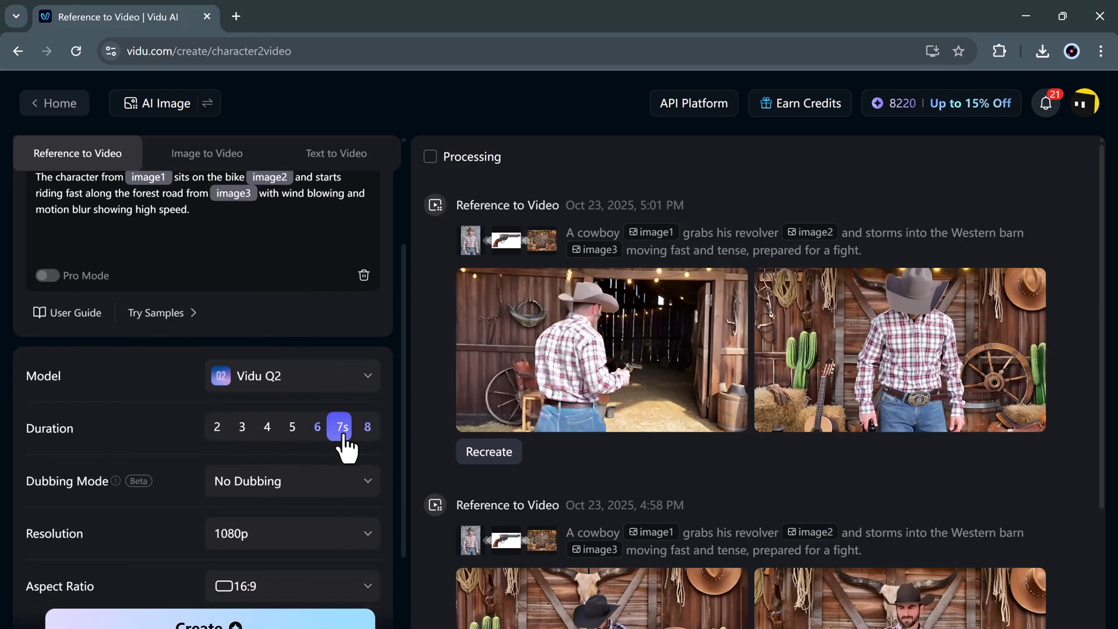
pyautogui.scroll(-1, 287, 453)
pyautogui.scroll(-1, 289, 472)
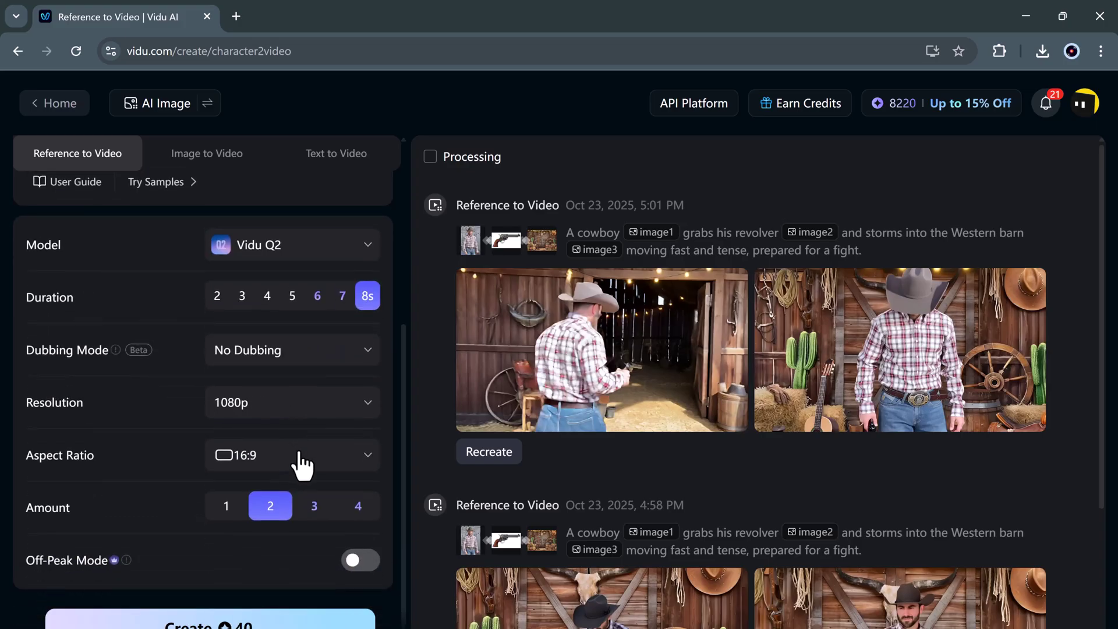
pyautogui.click(297, 455)
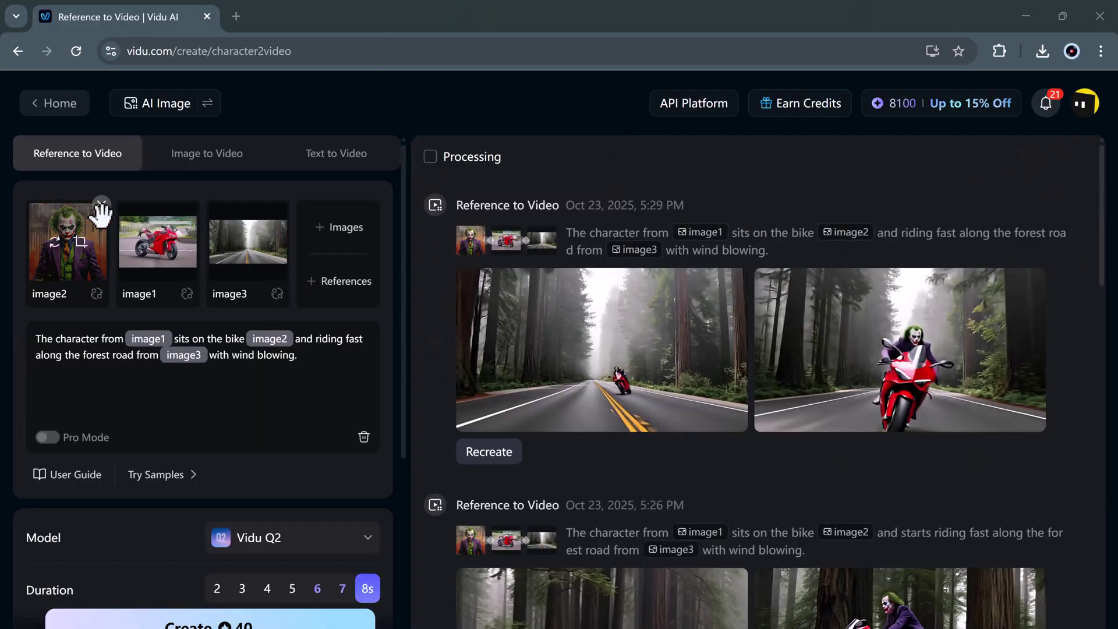
# Swap the joker, motorbike and road references for police officer, rifle and war-zone images.
pyautogui.moveTo(157, 242)
pyautogui.click(192, 205)
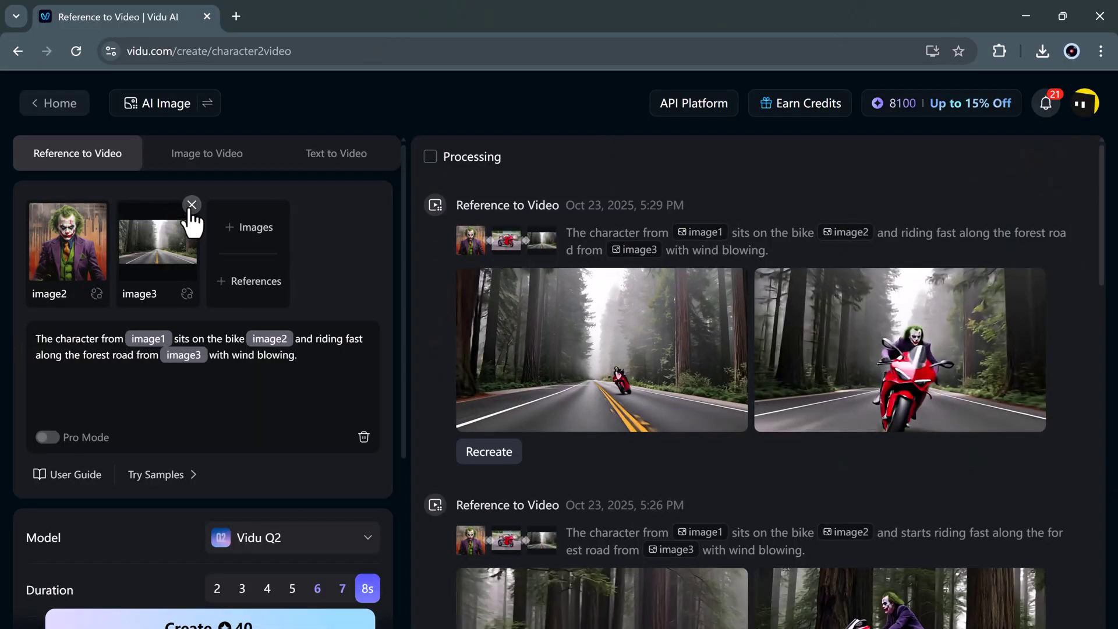
pyautogui.click(192, 205)
pyautogui.click(102, 205)
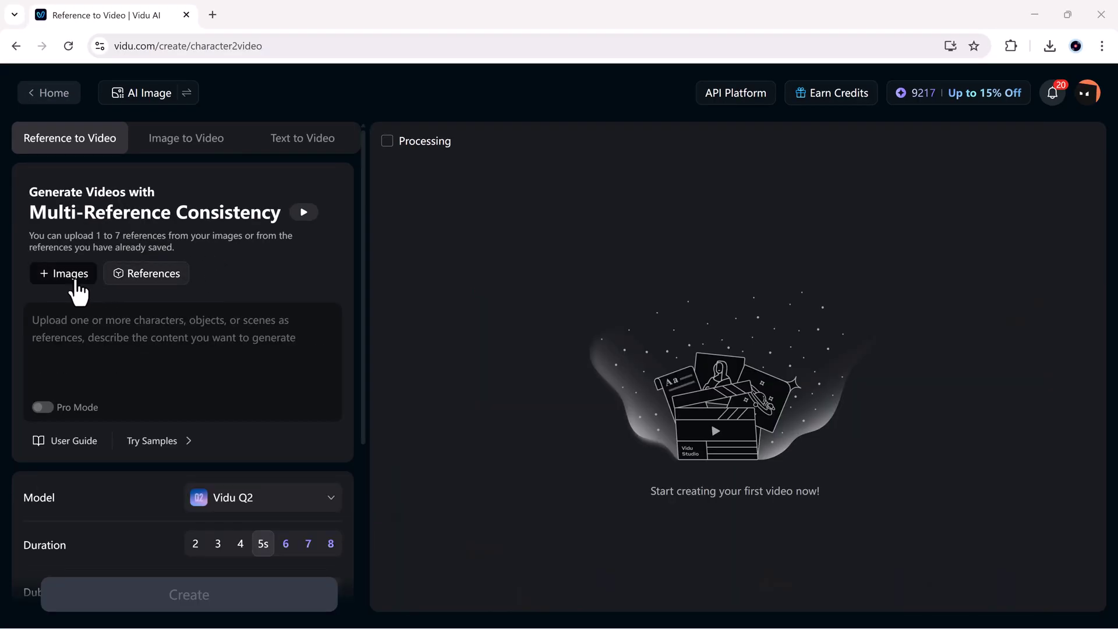
pyautogui.click(74, 276)
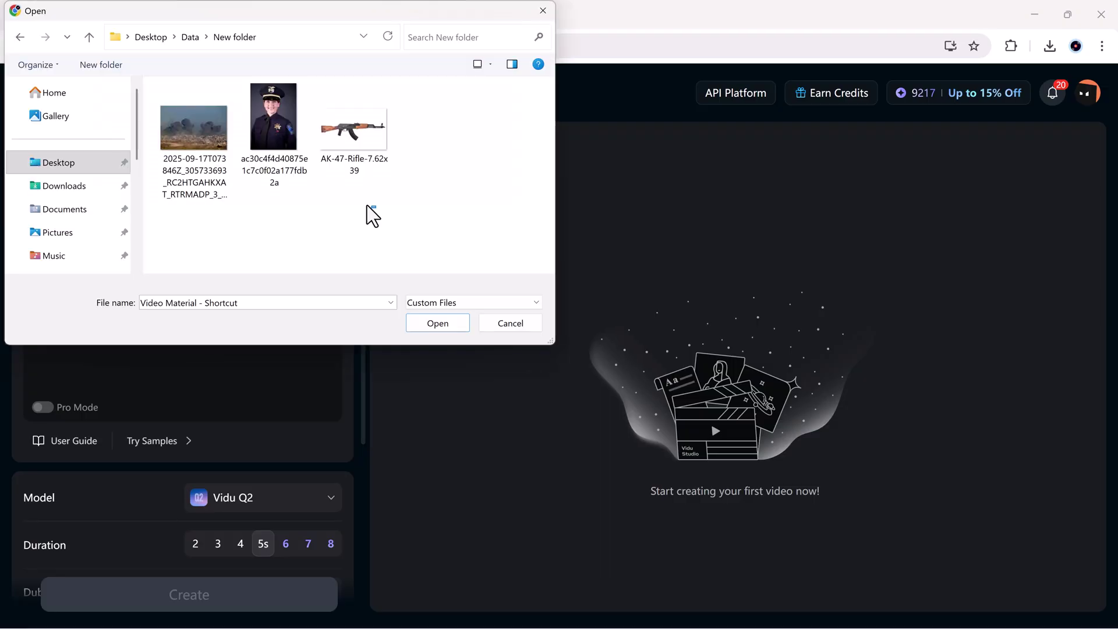
pyautogui.moveTo(376, 208); pyautogui.dragTo(179, 124)
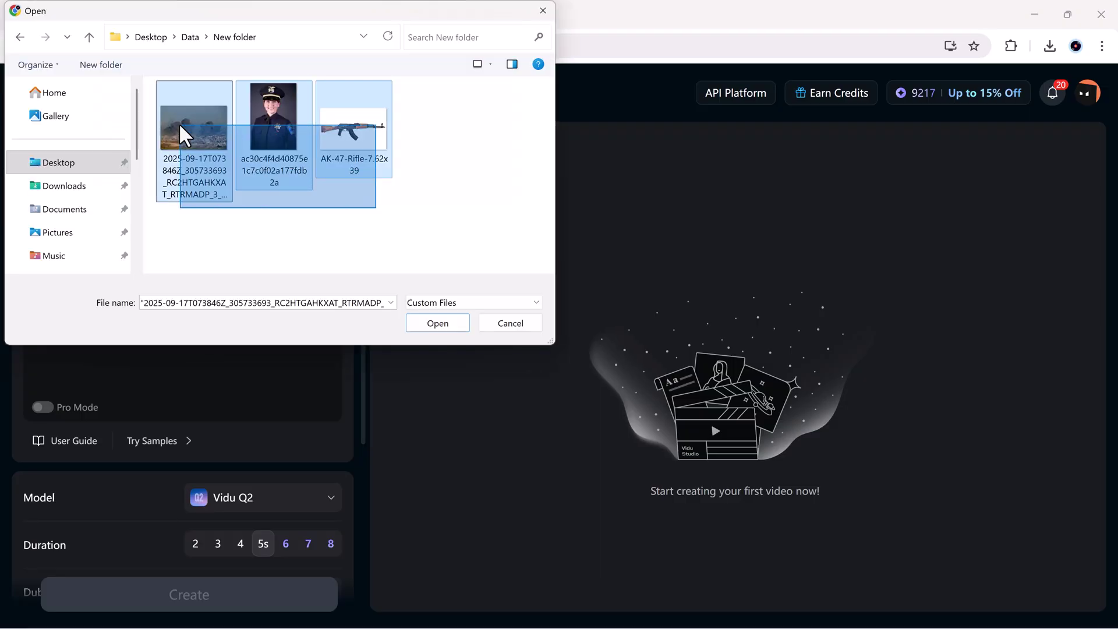
pyautogui.click(436, 324)
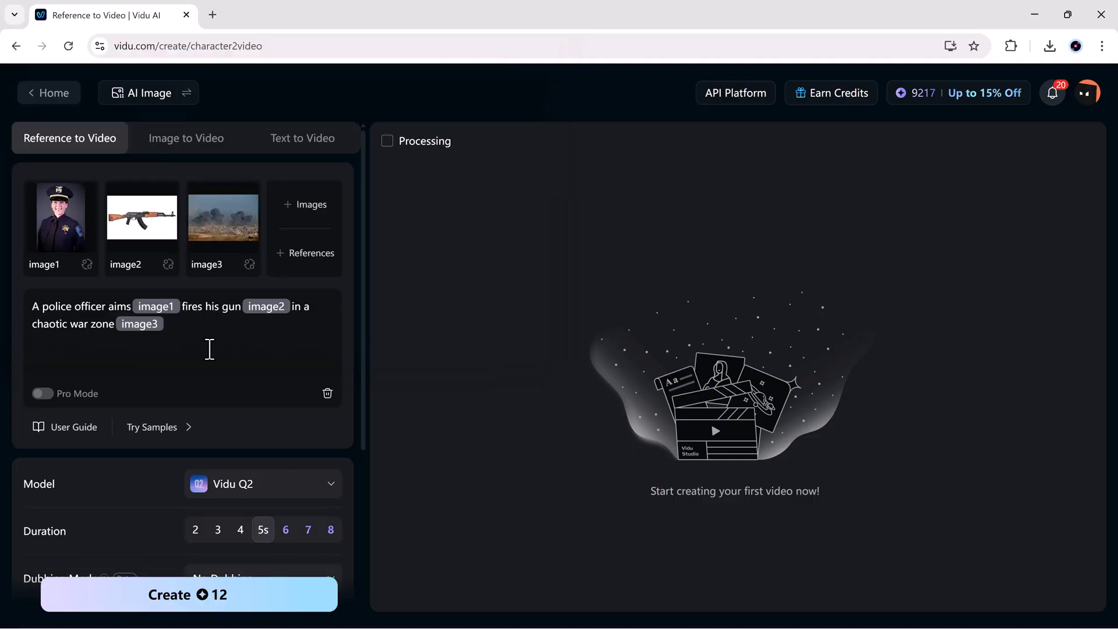
# Use Vidu Q2, 8 seconds, two results and Sound Effects Only, then generate the police clips.
pyautogui.scroll(-3, 209, 349)
pyautogui.click(260, 341)
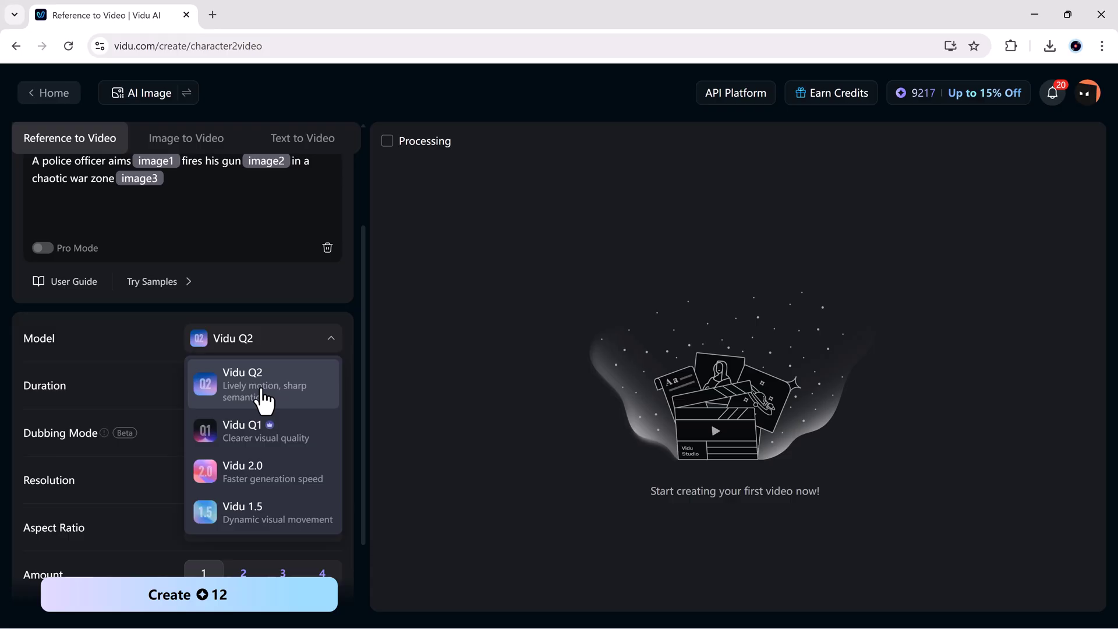
pyautogui.click(265, 400)
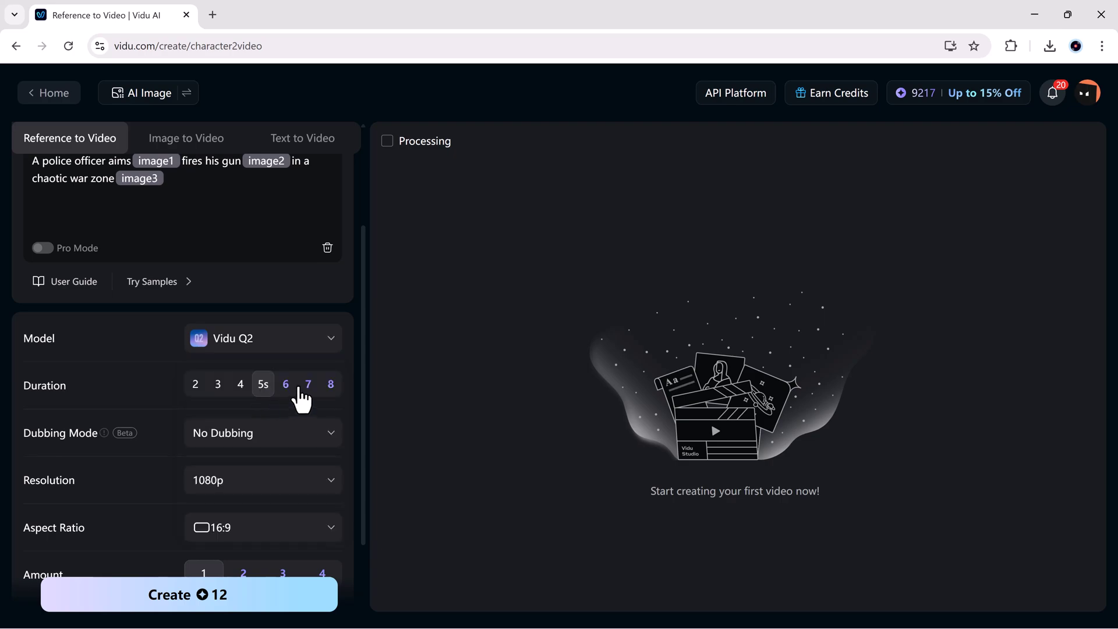
pyautogui.click(330, 385)
pyautogui.scroll(-2, 314, 410)
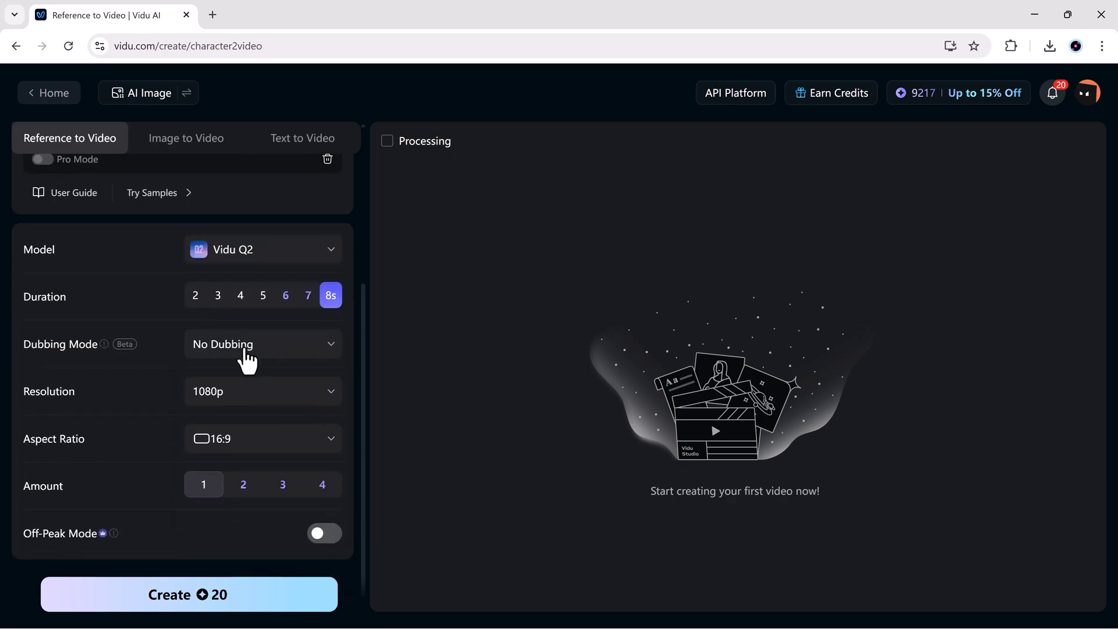
pyautogui.click(236, 403)
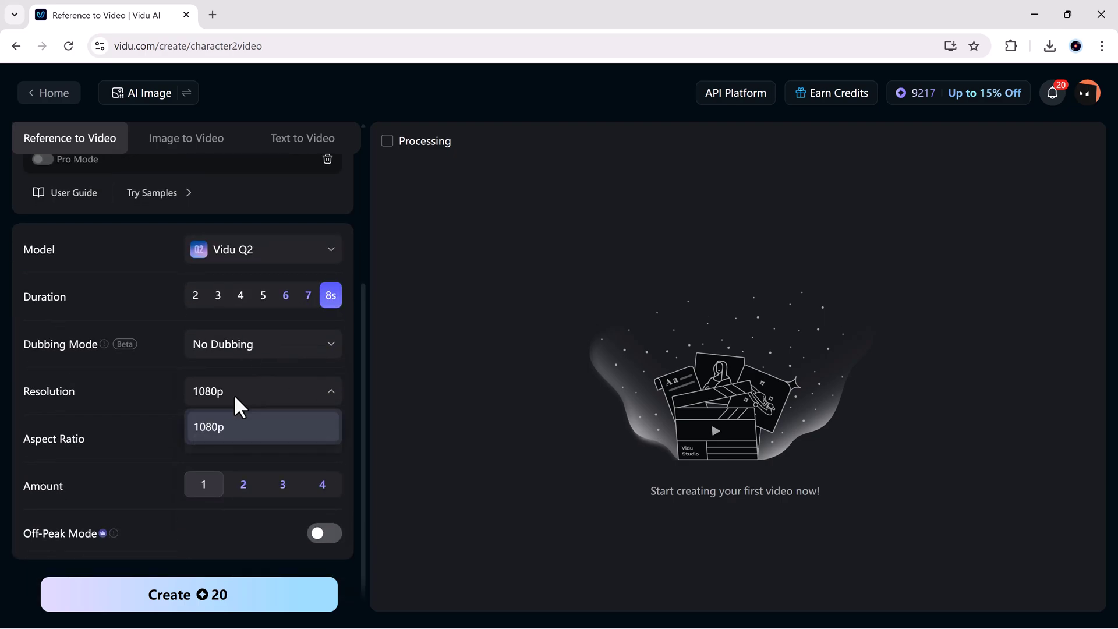
pyautogui.click(243, 487)
pyautogui.click(267, 344)
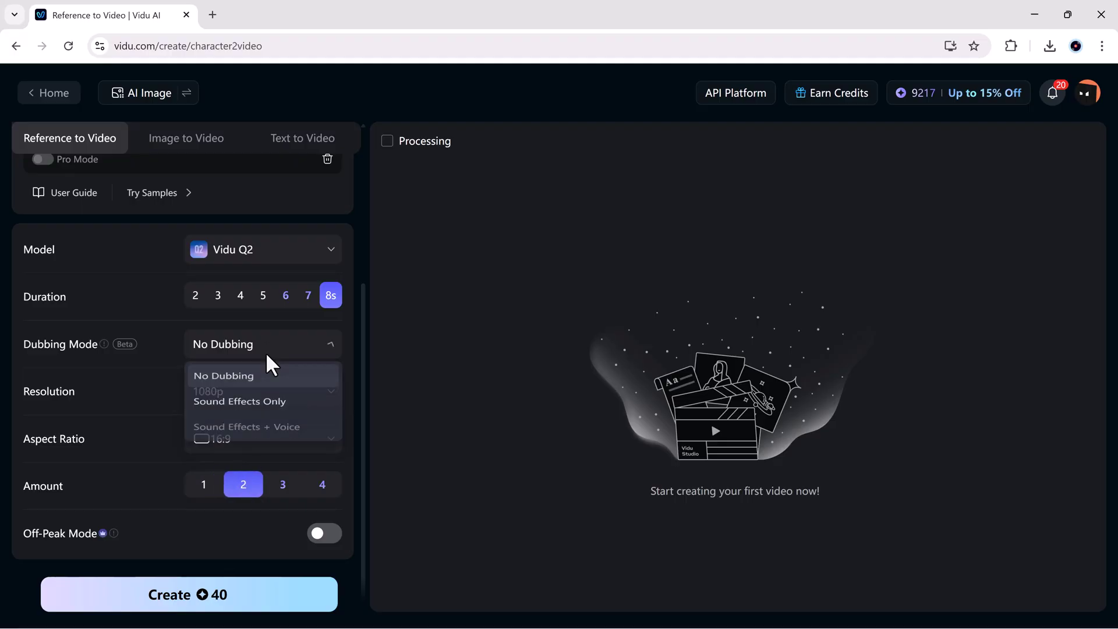
pyautogui.click(260, 413)
pyautogui.click(181, 589)
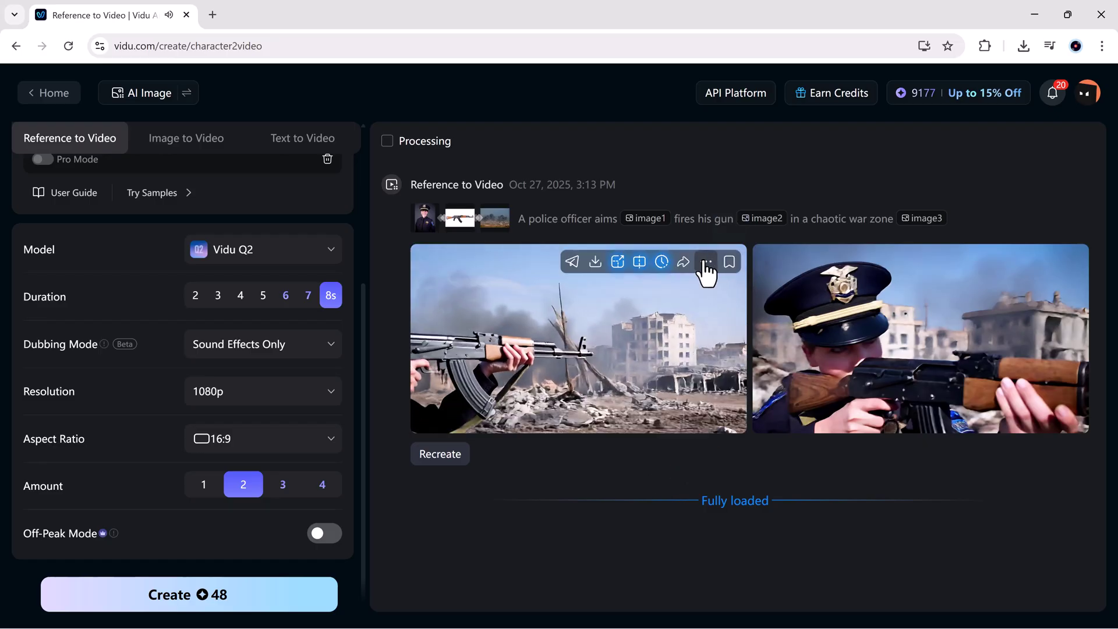
# Download the first police officer war-zone clip's video file.
pyautogui.click(595, 261)
pyautogui.click(594, 263)
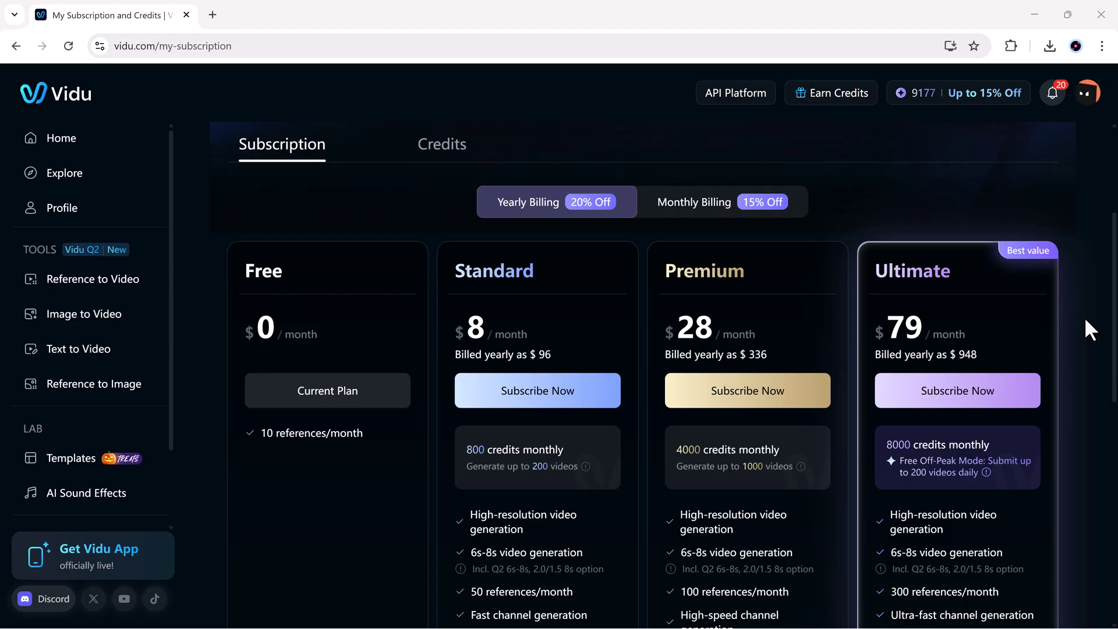
# Scroll the subscription page to review the Free, Standard, Premium and Ultimate plan prices.
pyautogui.scroll(-1, 1084, 317)
pyautogui.scroll(1, 1084, 317)
pyautogui.scroll(-1, 1084, 317)
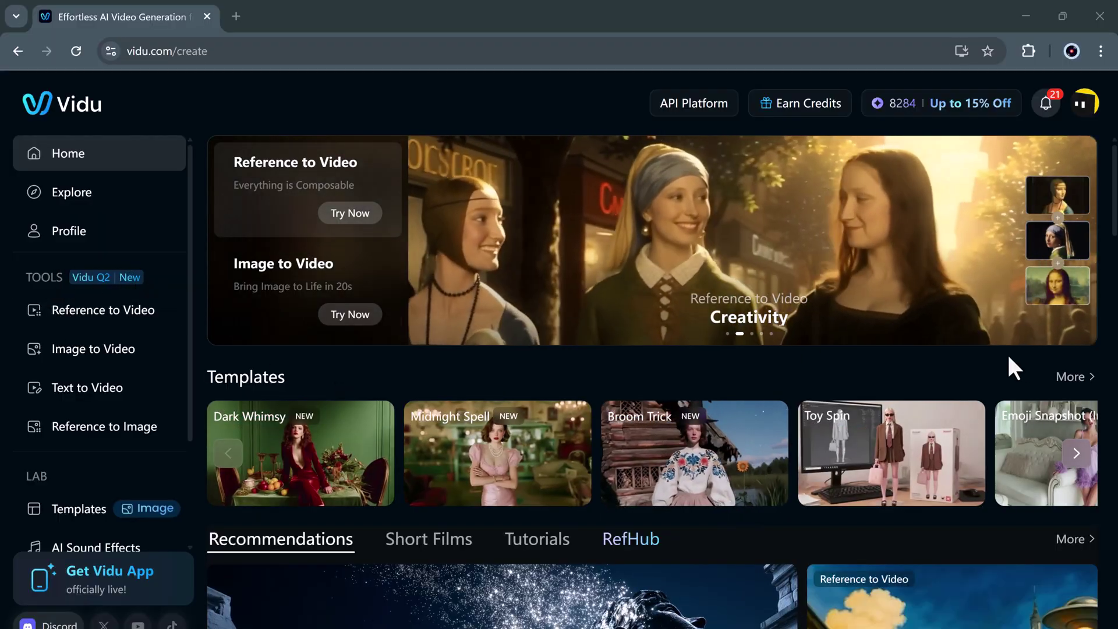
pyautogui.scroll(-1, 1024, 360)
pyautogui.scroll(-1, 1024, 360)
pyautogui.scroll(-1, 1024, 360)
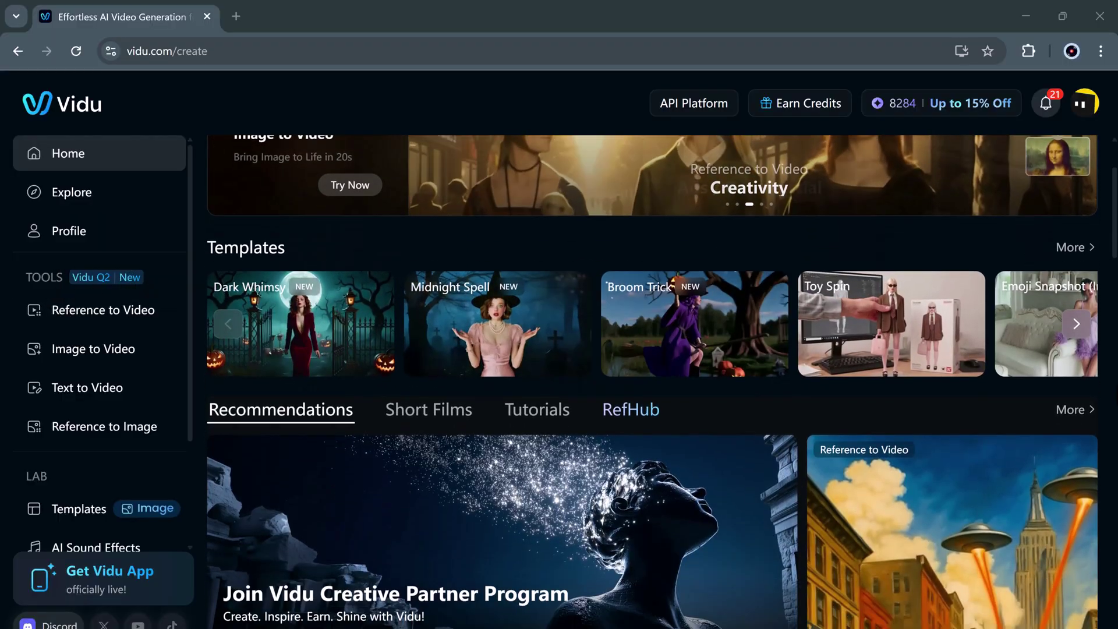
pyautogui.scroll(-2, 652, 400)
pyautogui.scroll(-2, 652, 401)
pyautogui.scroll(-2, 652, 401)
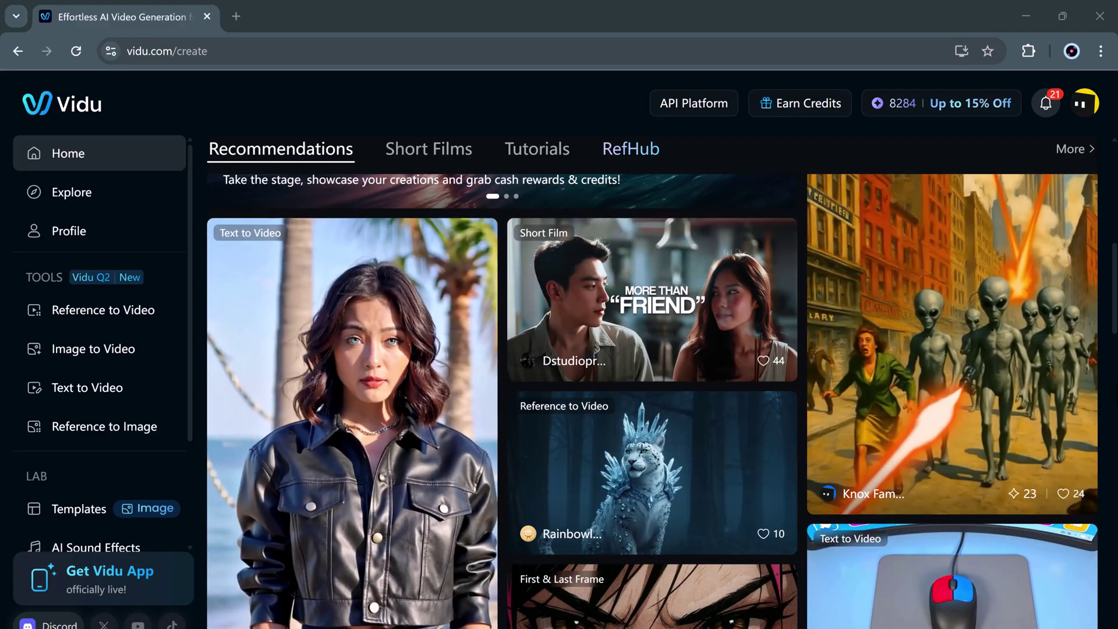
pyautogui.scroll(-2, 652, 401)
pyautogui.scroll(-2, 652, 401)
pyautogui.scroll(-2, 652, 400)
pyautogui.scroll(-4, 652, 400)
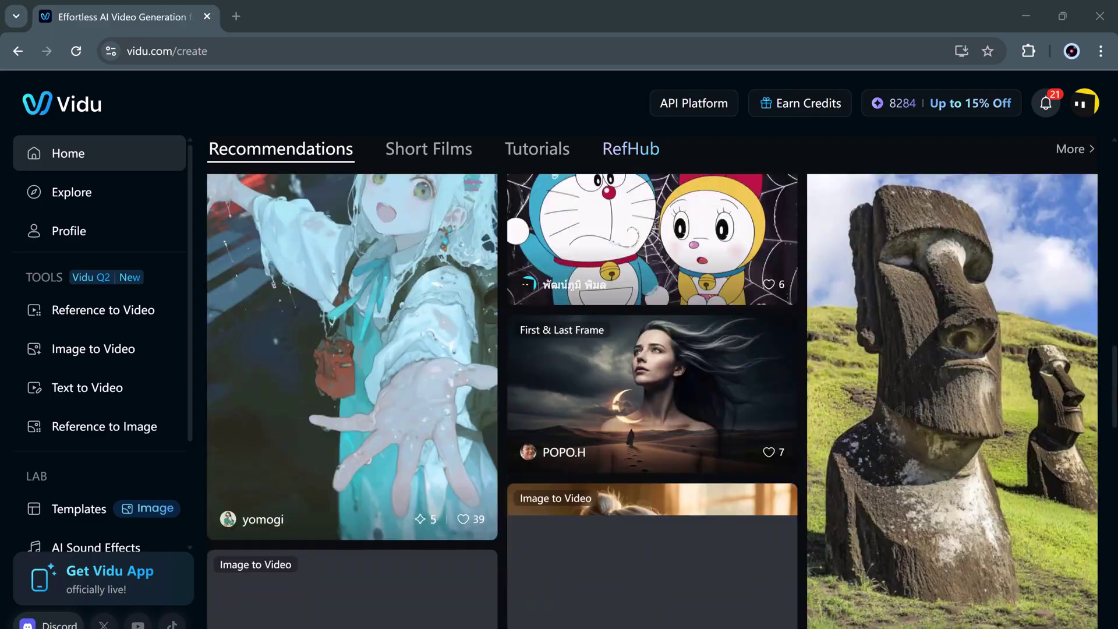
pyautogui.scroll(-2, 652, 401)
pyautogui.scroll(10, 652, 401)
pyautogui.scroll(10, 652, 401)
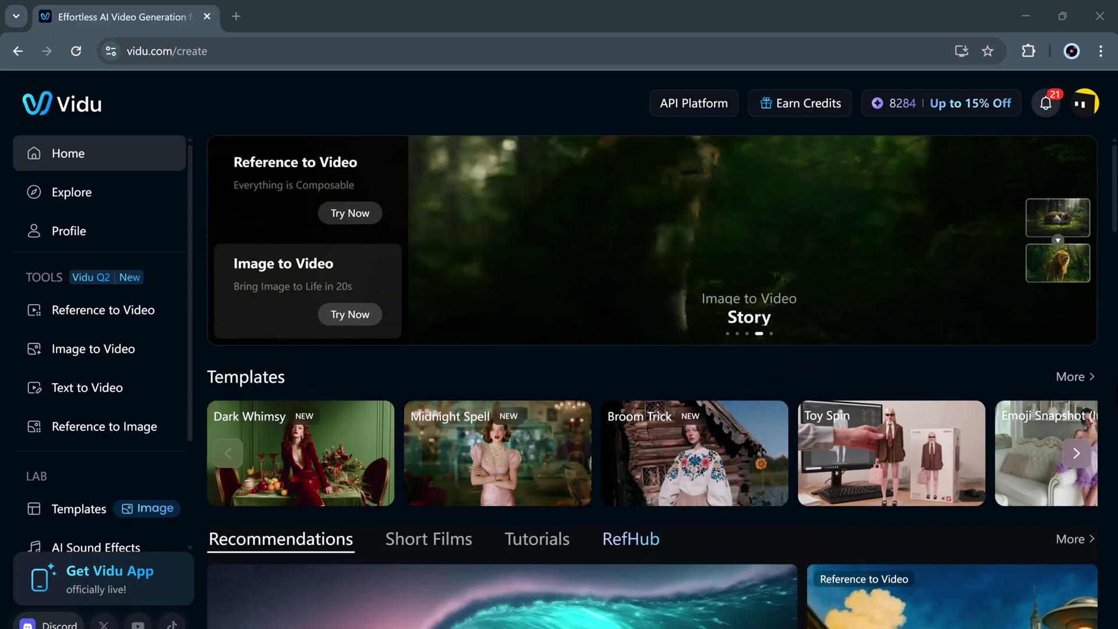